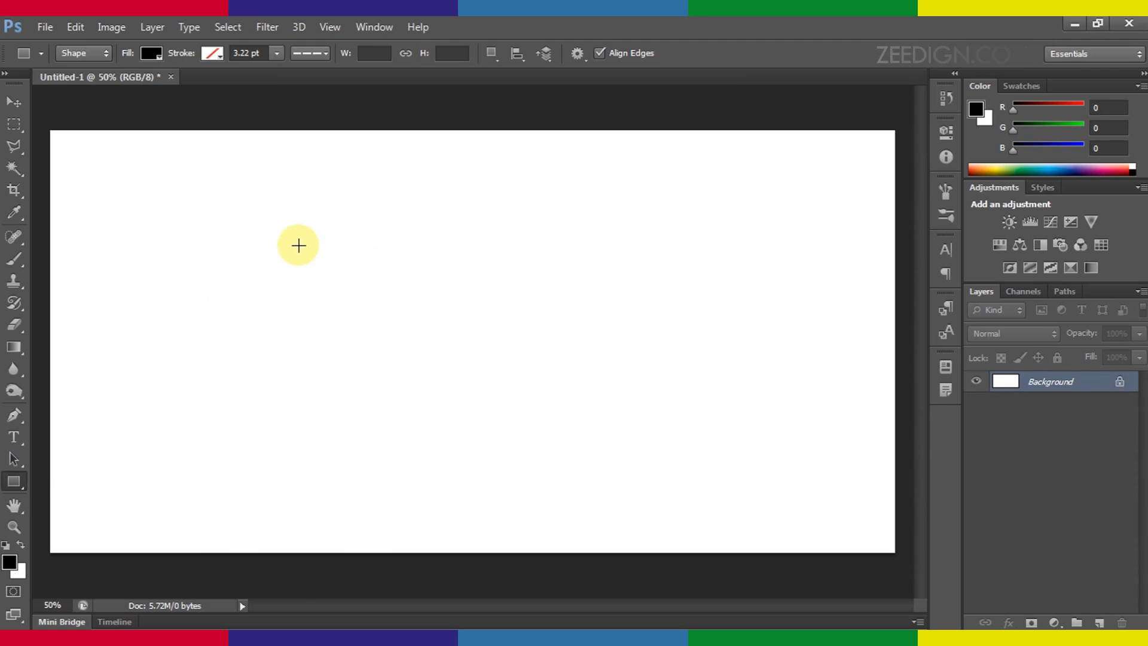
# Draw a black 536 × 468 px rectangle left of the canvas centre with the Rectangle Tool
pyautogui.rightClick(14, 481)
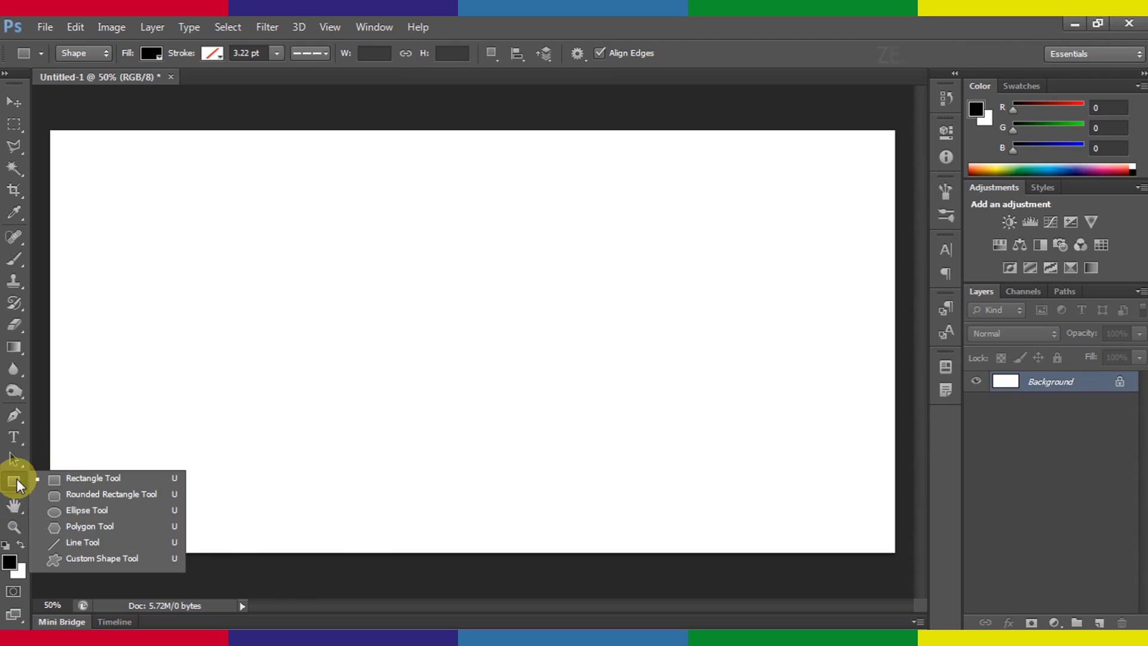
pyautogui.click(68, 479)
pyautogui.moveTo(306, 236); pyautogui.dragTo(531, 433)
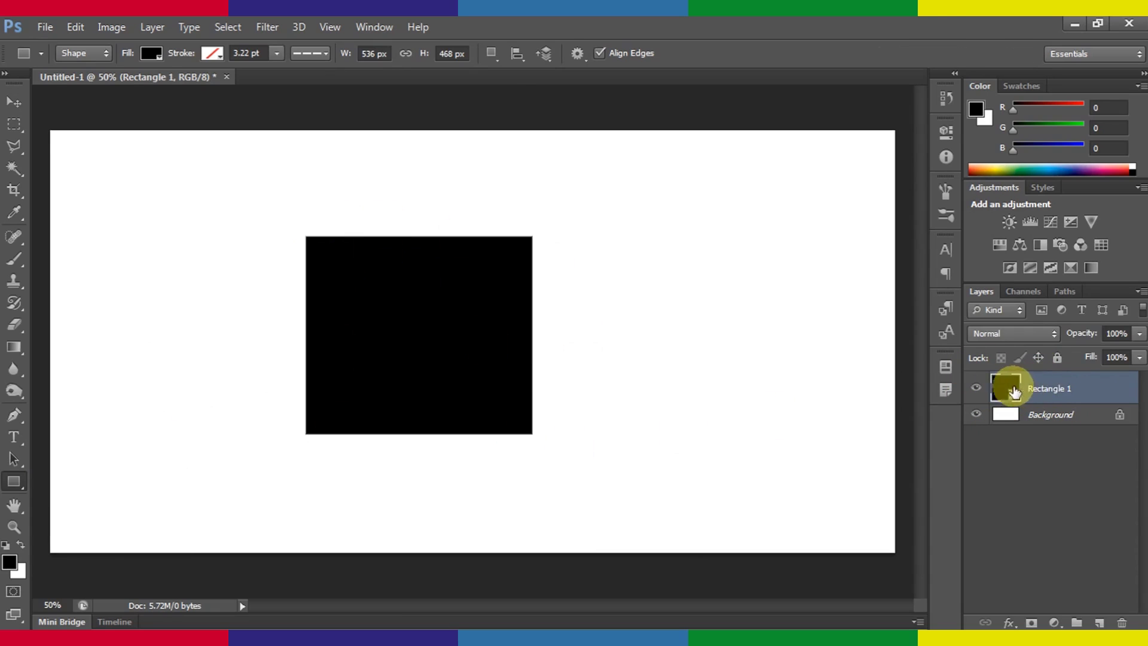
# Rasterize the Rectangle 1 layer, then delete it so only the white Background remains
pyautogui.rightClick(1047, 390)
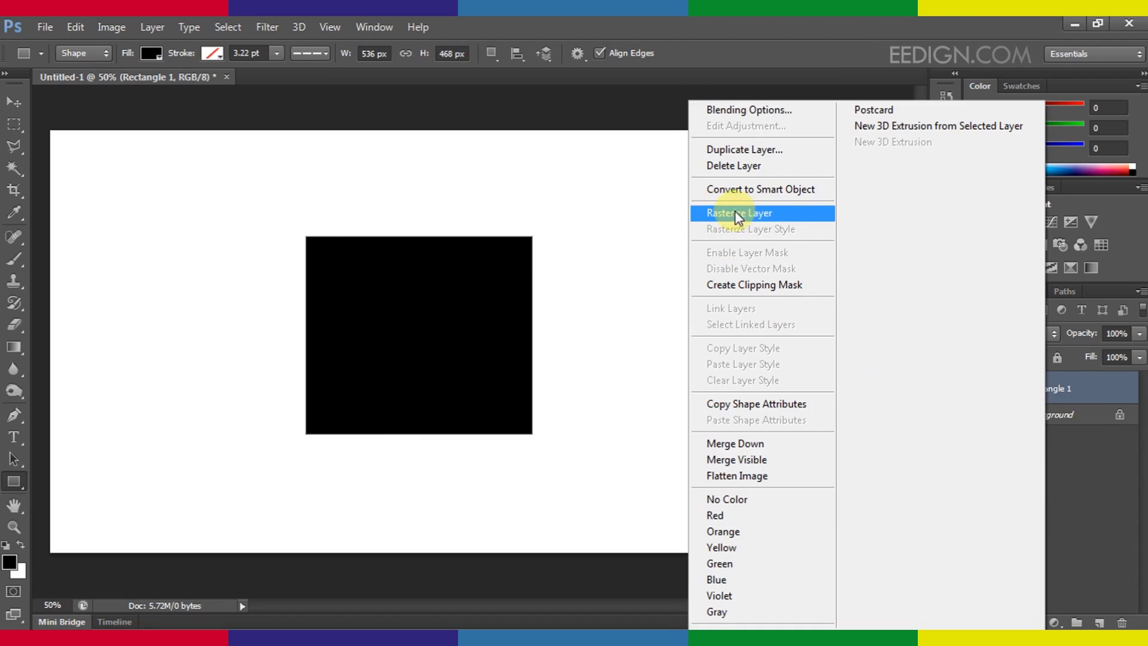
pyautogui.click(770, 214)
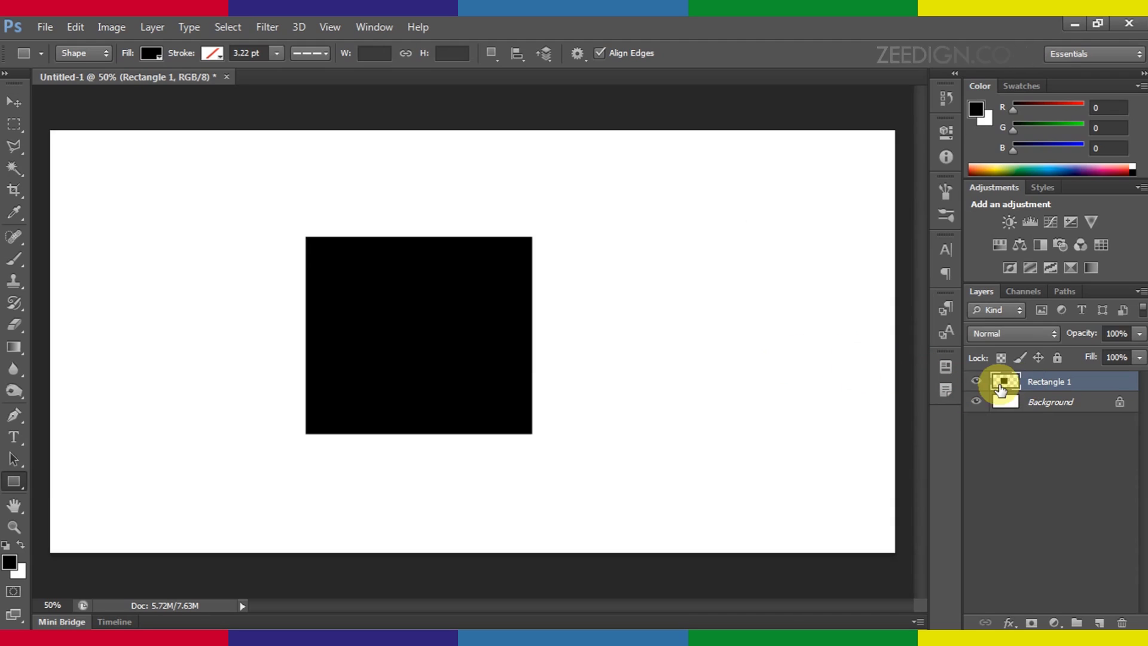
pyautogui.press('Delete')
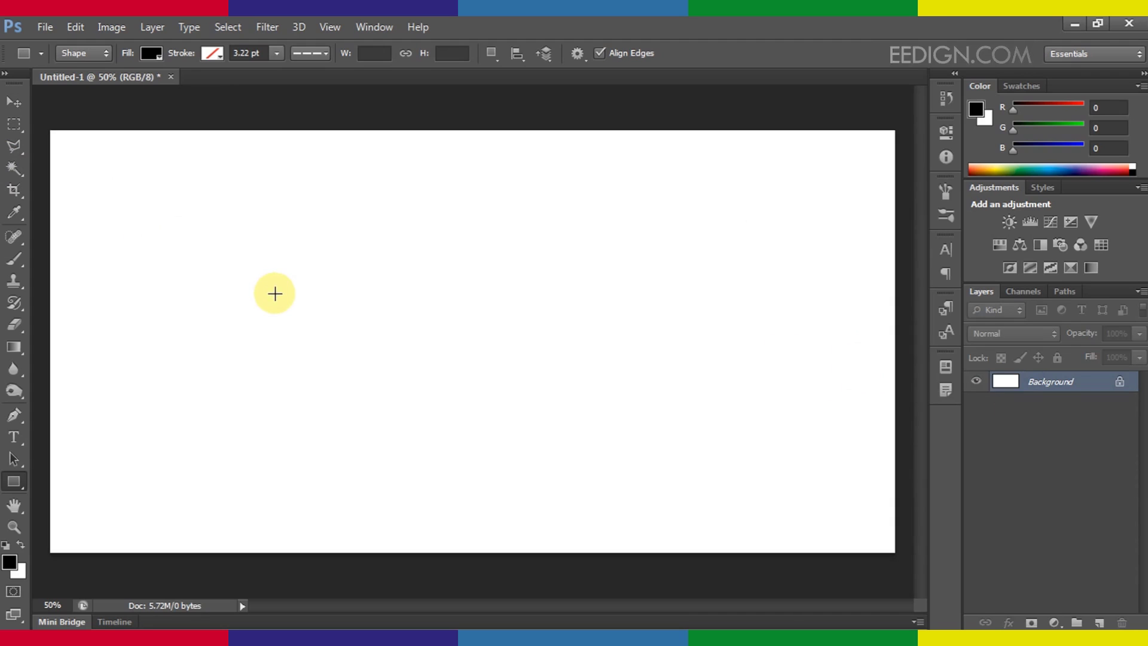
# Set the foreground colour to pinkish red #aa2f58
pyautogui.click(10, 562)
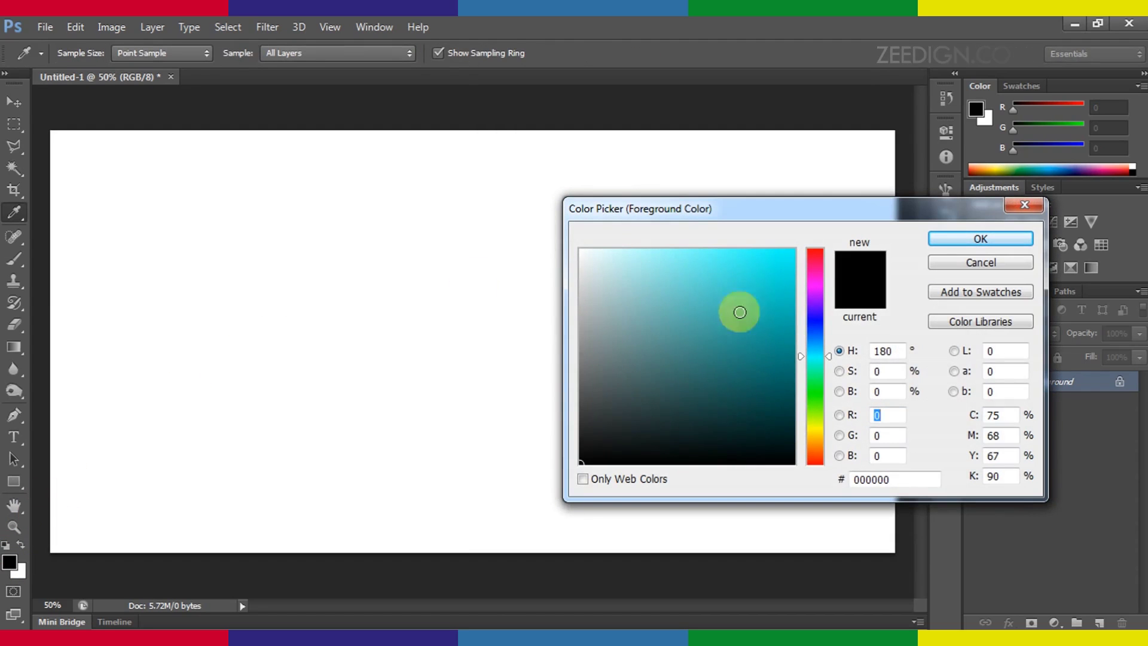
pyautogui.click(817, 261)
pyautogui.click(735, 321)
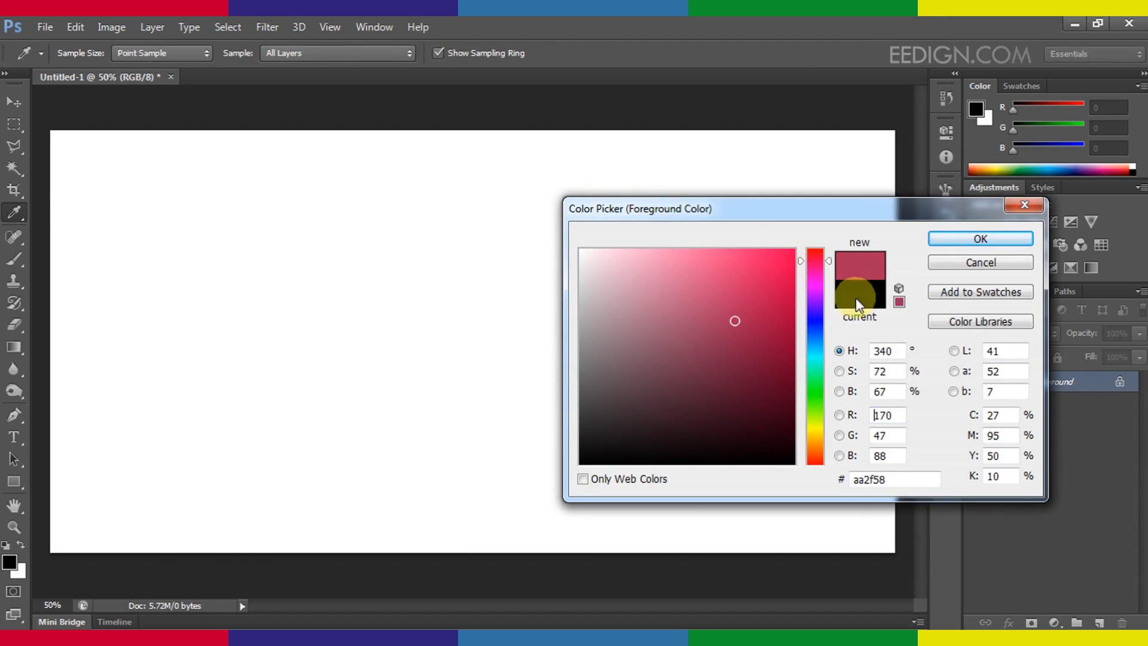
pyautogui.click(958, 238)
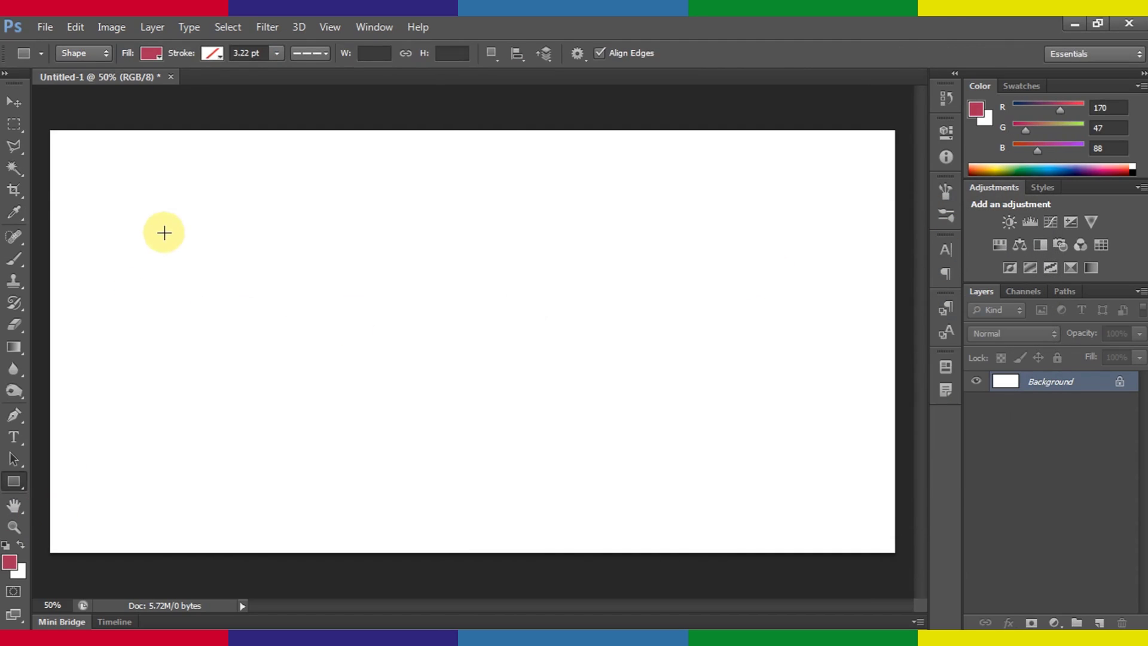
# Draw a 416 × 416 px pinkish-red square on the canvas's left side and nudge it slightly right
pyautogui.moveTo(153, 239); pyautogui.dragTo(329, 415)
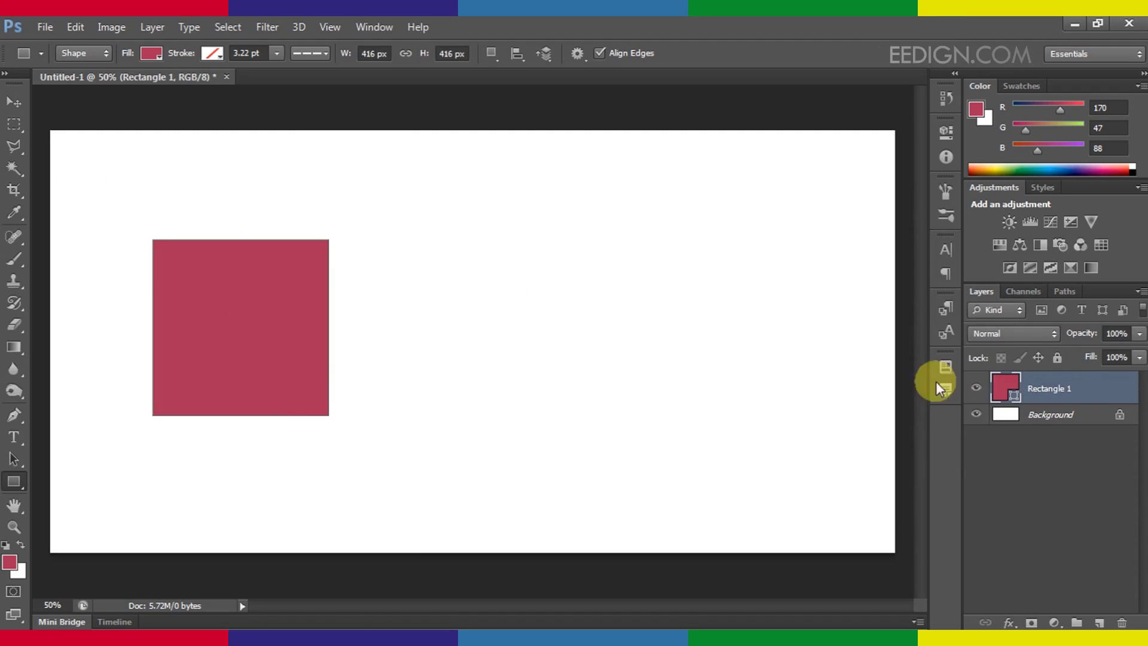
pyautogui.click(14, 103)
pyautogui.moveTo(210, 302); pyautogui.dragTo(566, 328)
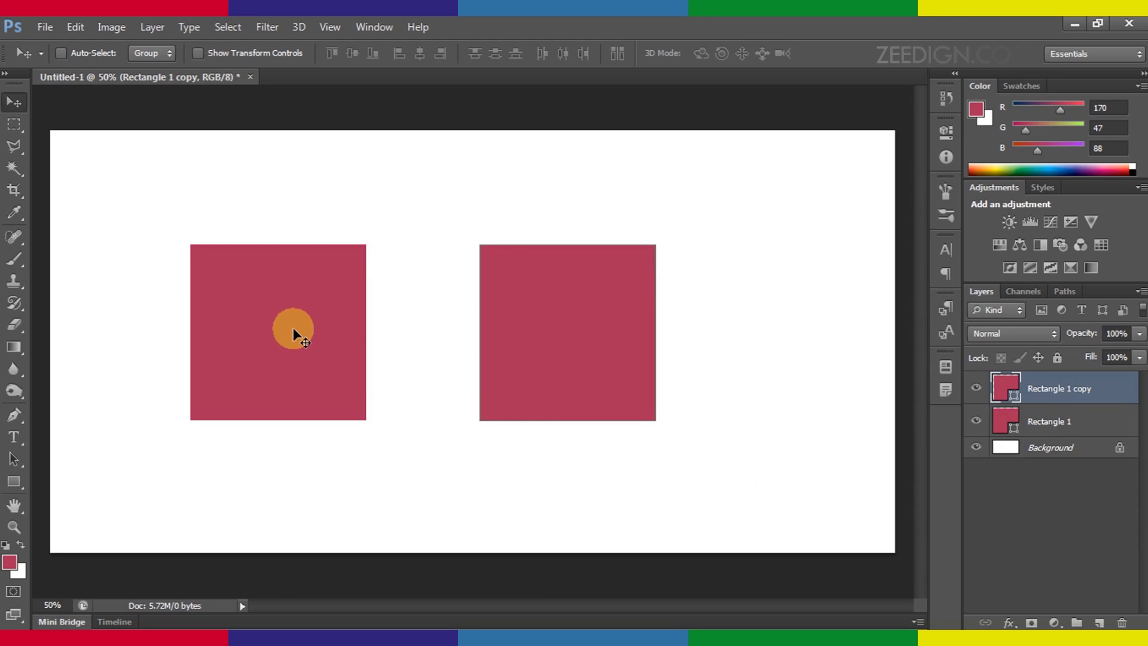
# Change the copied square's fill colour to blue #2f6caa
pyautogui.click(1030, 422)
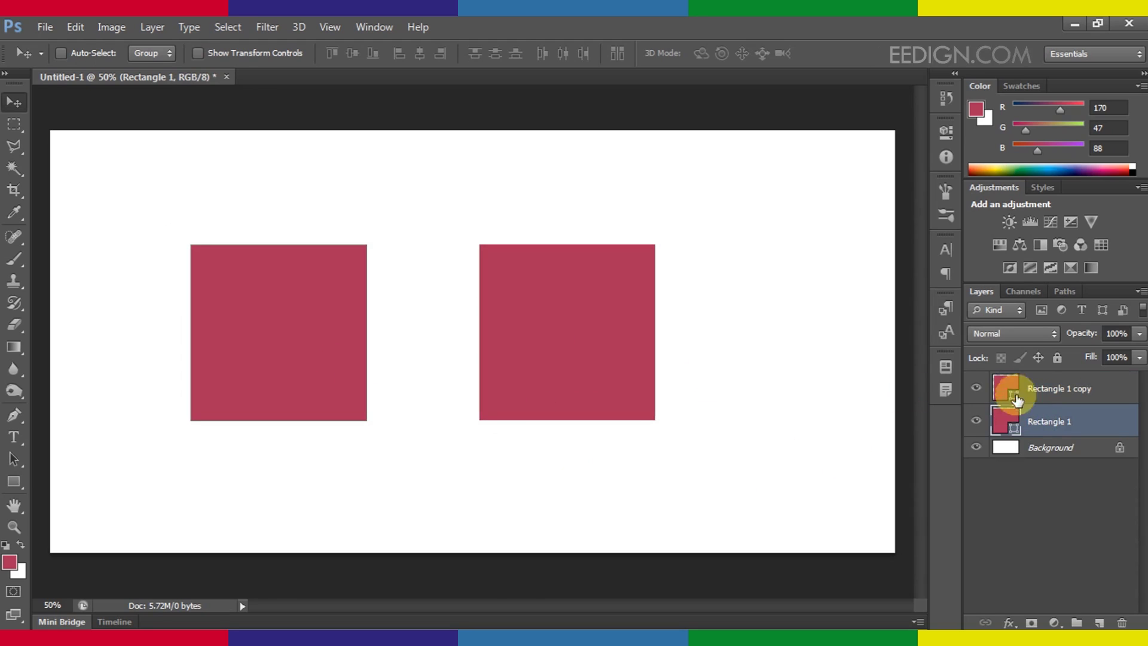
pyautogui.click(1003, 383)
pyautogui.doubleClick(1005, 387)
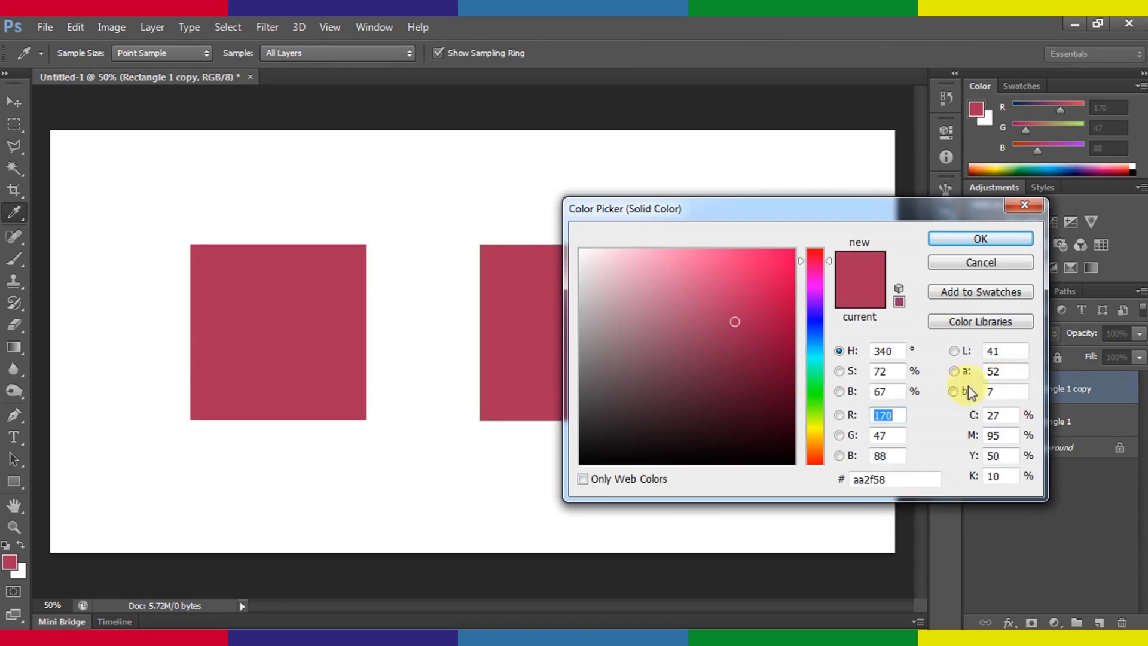
pyautogui.click(815, 339)
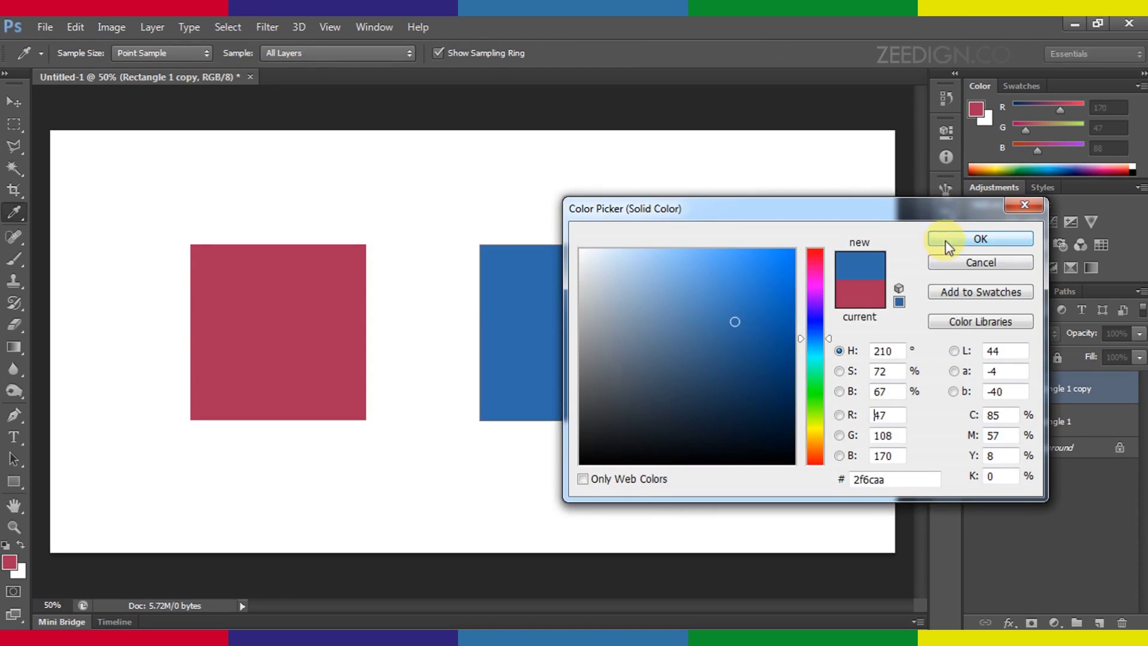
pyautogui.click(984, 239)
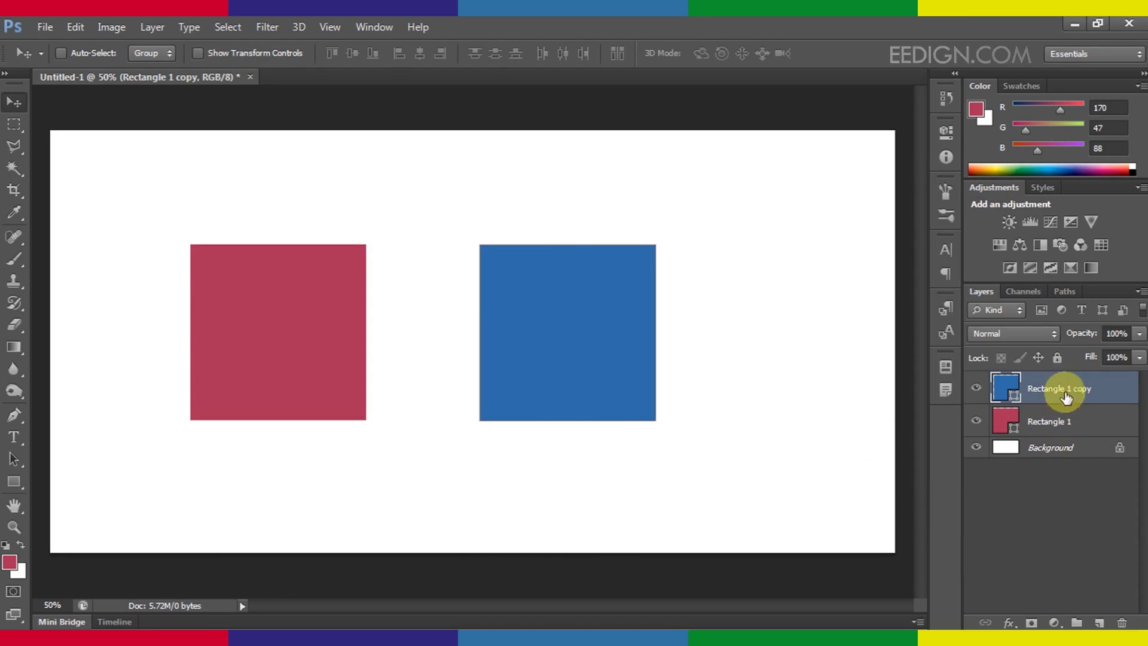
# Switch between the red original and blue copy layers, ending with the red square's layer selected
pyautogui.click(1060, 423)
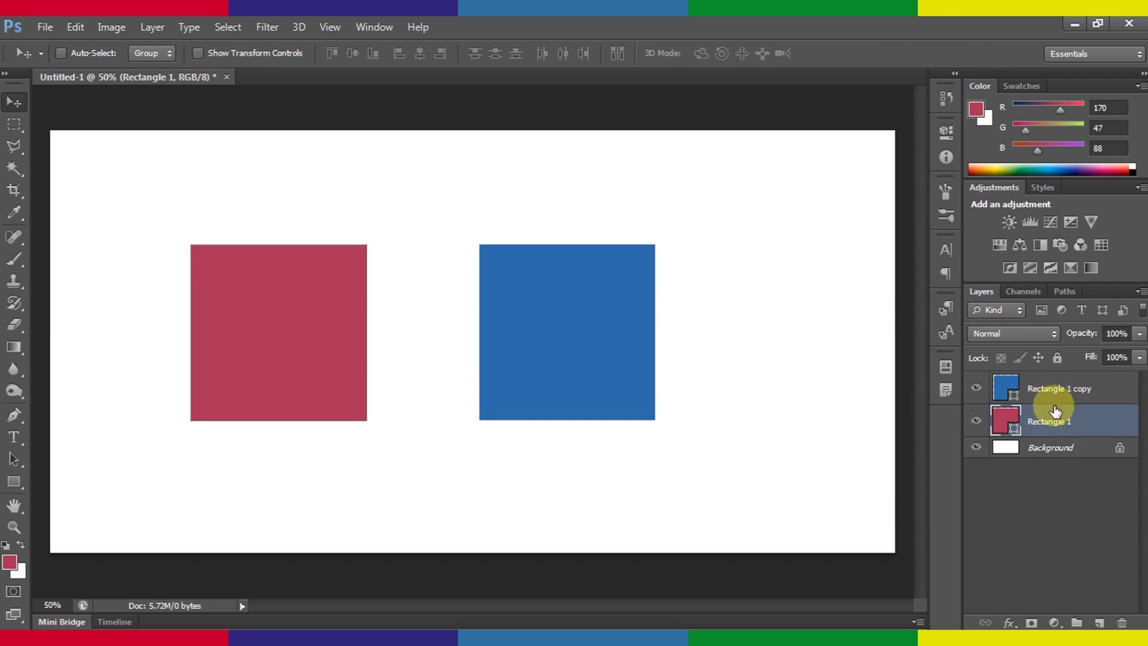
pyautogui.click(1054, 390)
pyautogui.click(1051, 420)
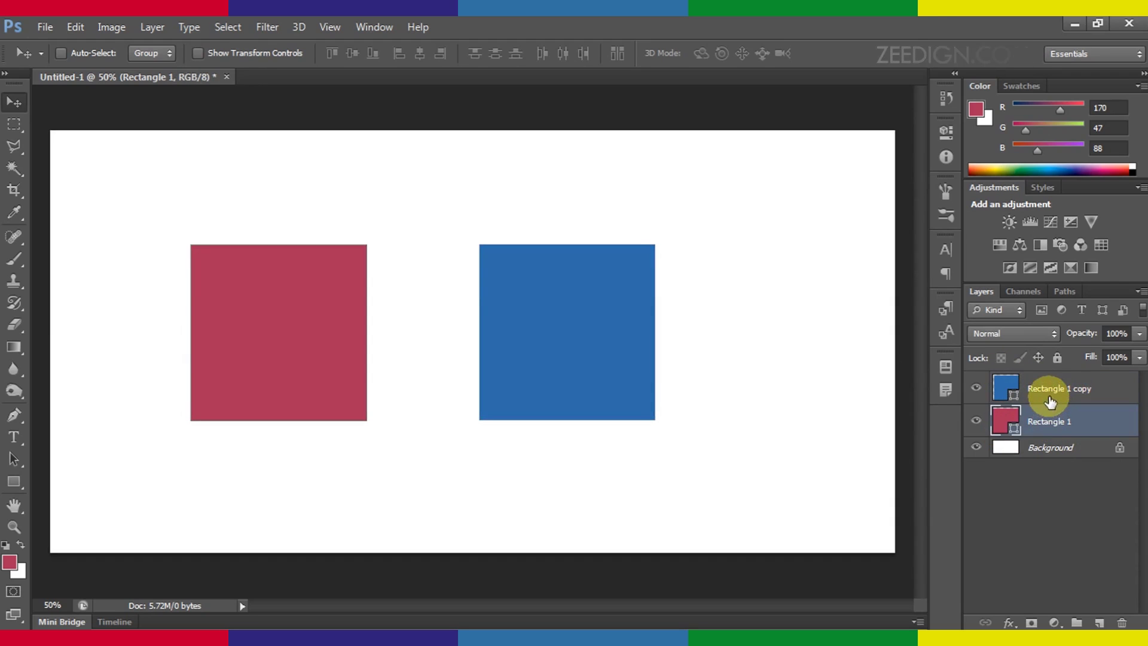
pyautogui.click(1053, 390)
pyautogui.click(1051, 420)
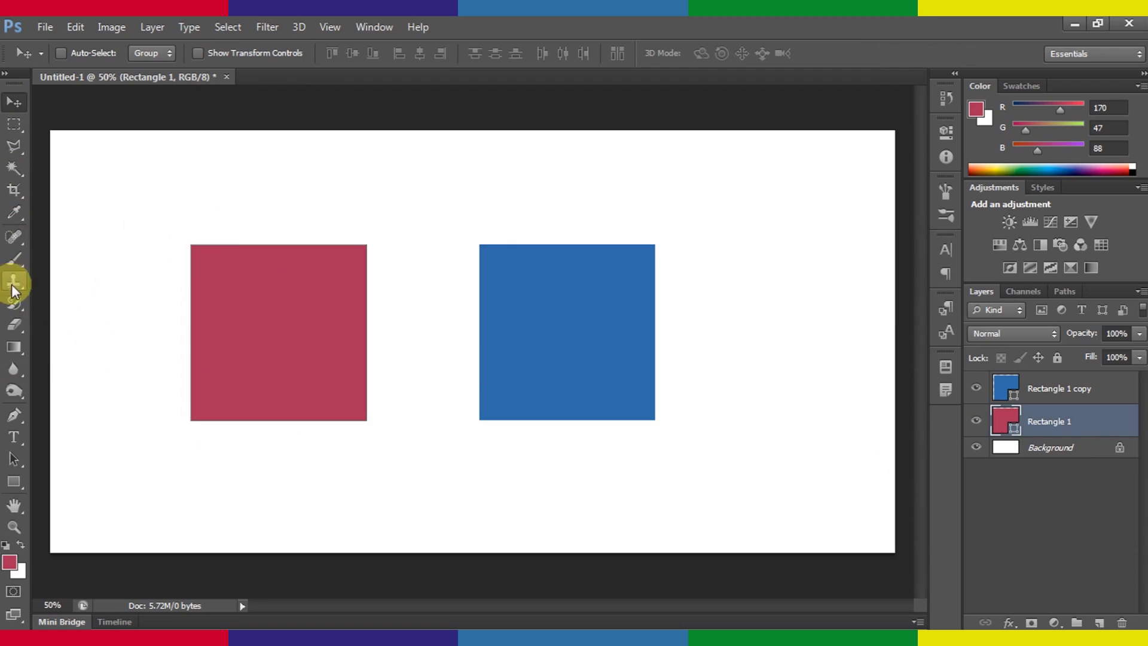
pyautogui.click(15, 327)
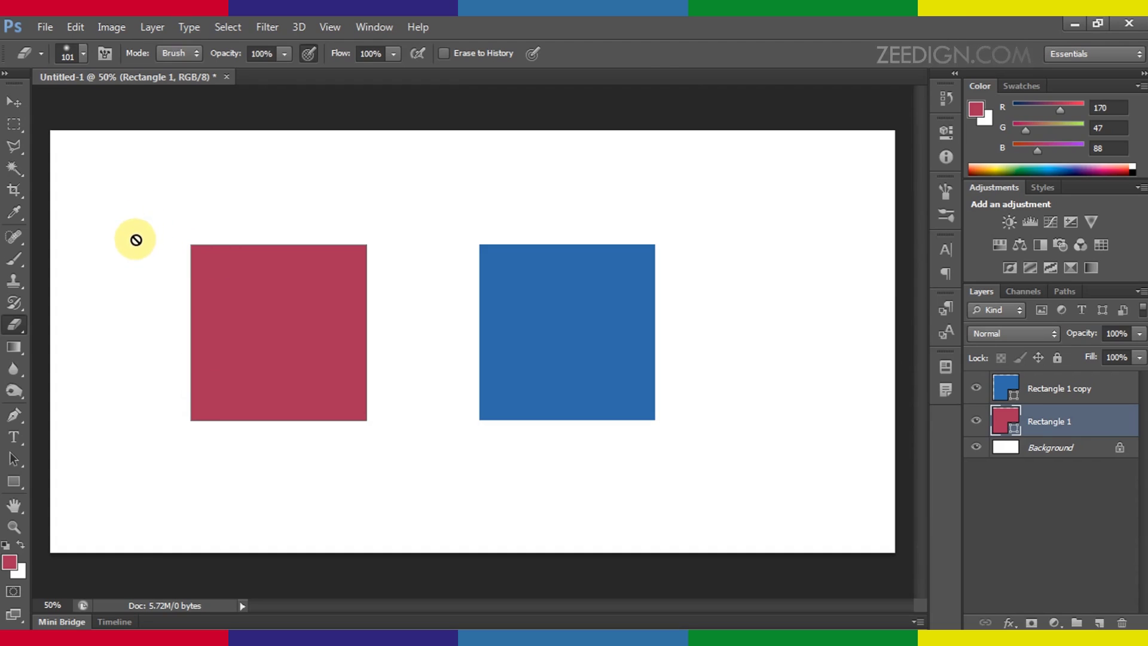
pyautogui.click(14, 259)
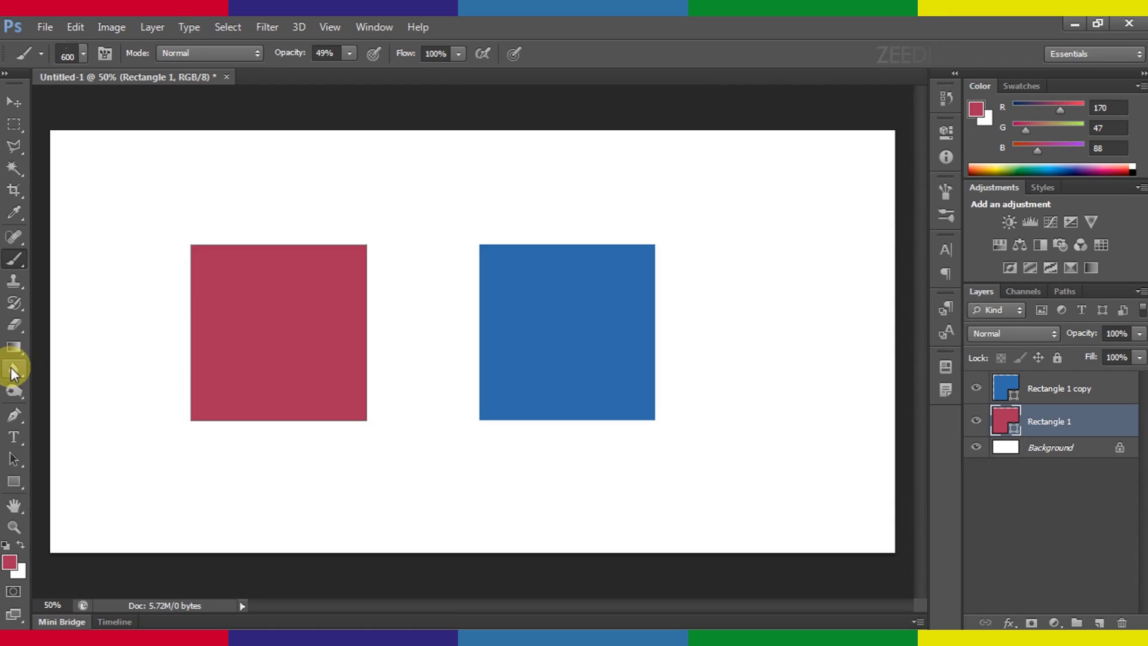
pyautogui.click(13, 371)
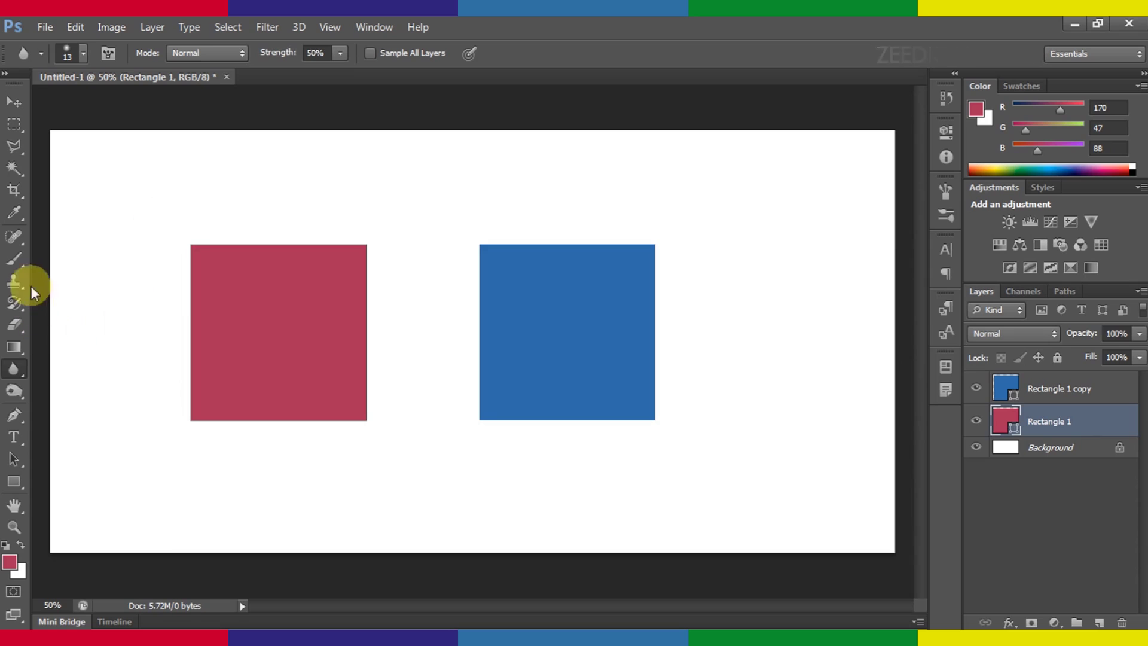
pyautogui.moveTo(200, 264)
pyautogui.mouseDown()
pyautogui.moveTo(258, 265)
pyautogui.moveTo(193, 381)
pyautogui.moveTo(192, 425)
pyautogui.mouseUp()
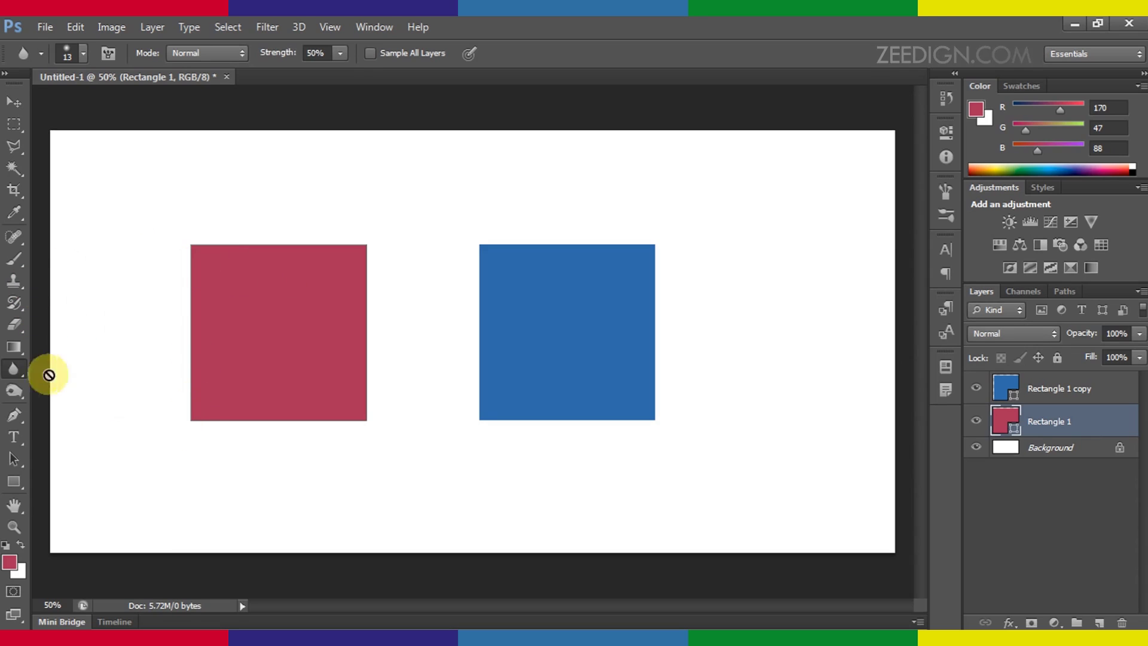
pyautogui.click(249, 381)
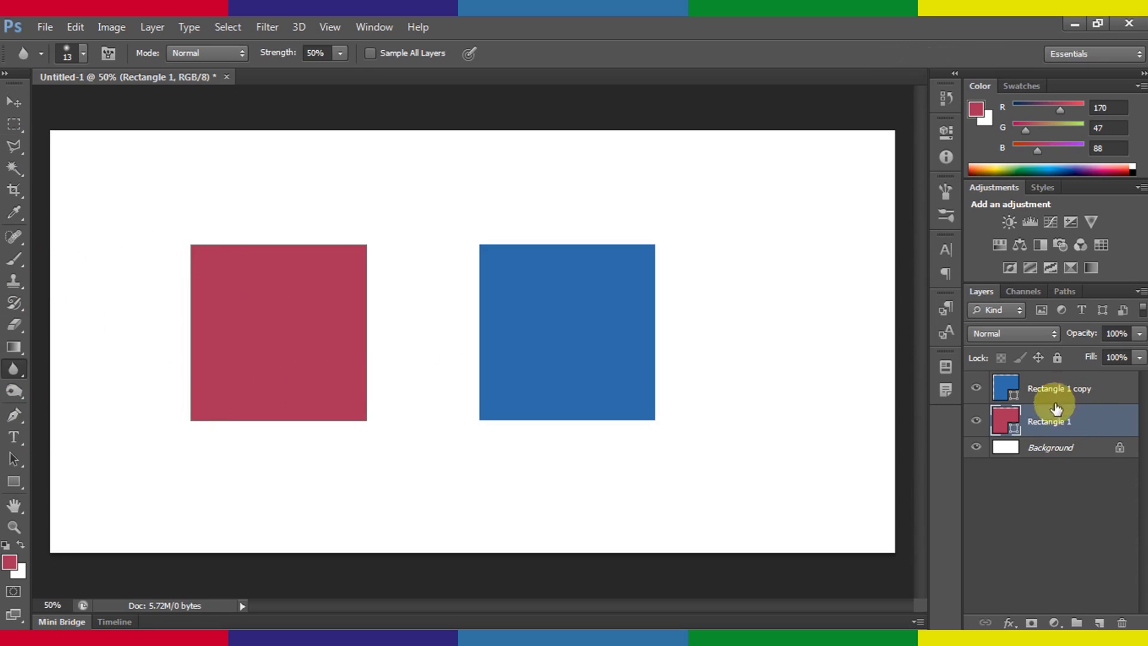
pyautogui.click(14, 101)
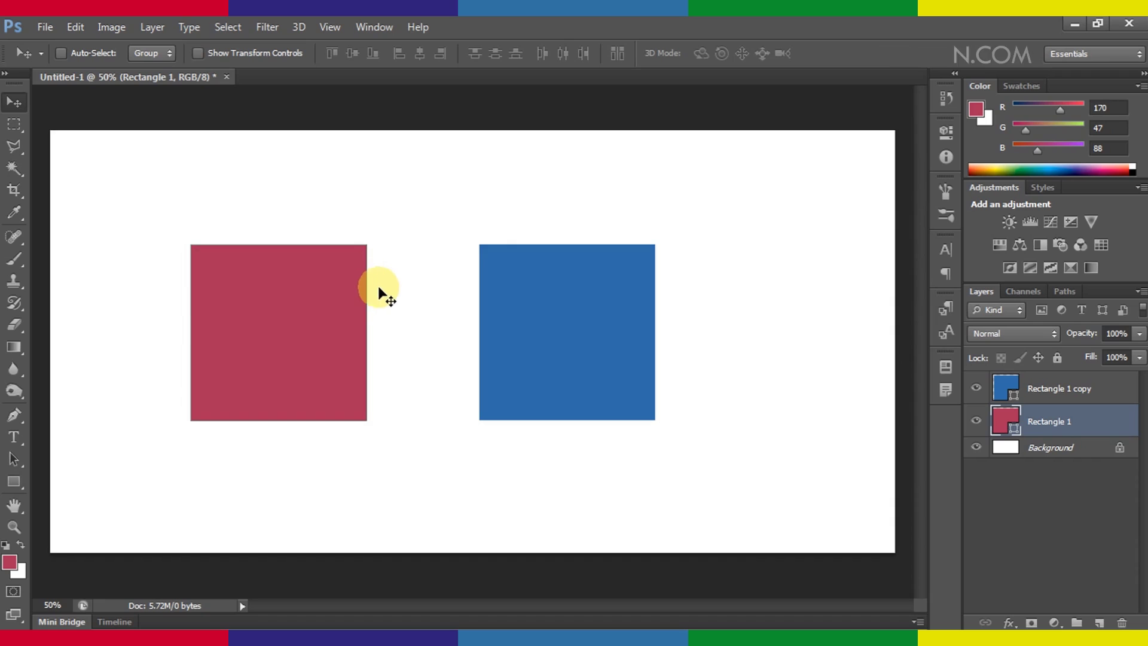
# Rasterize the crimson Rectangle 1 layer into a pixel layer
pyautogui.rightClick(1042, 423)
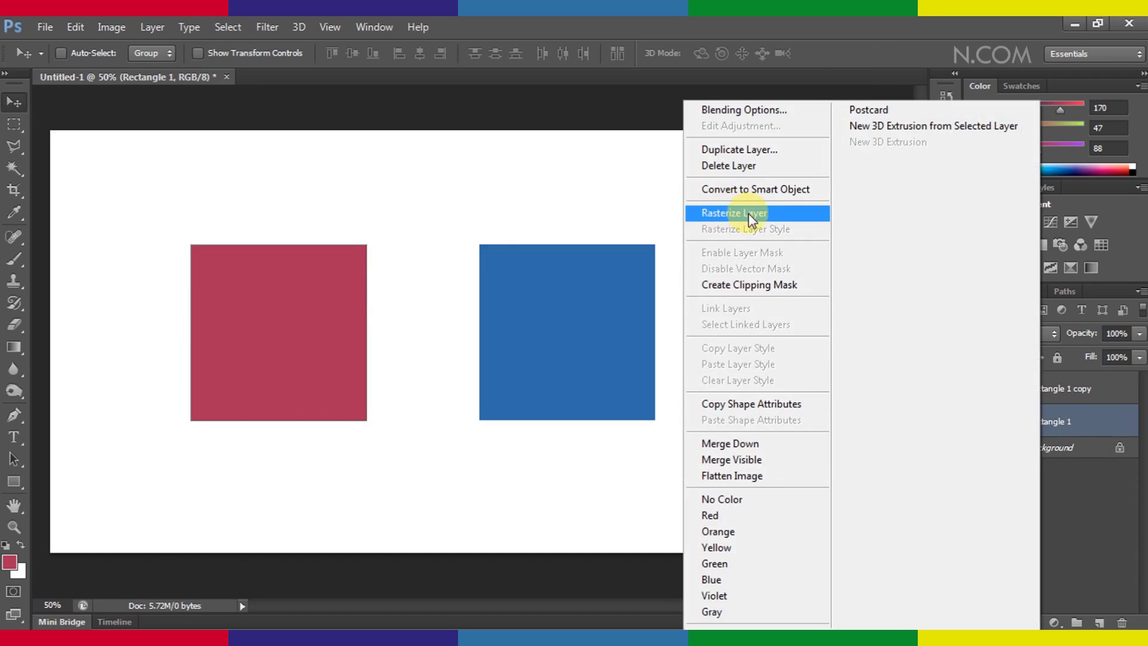
pyautogui.click(772, 214)
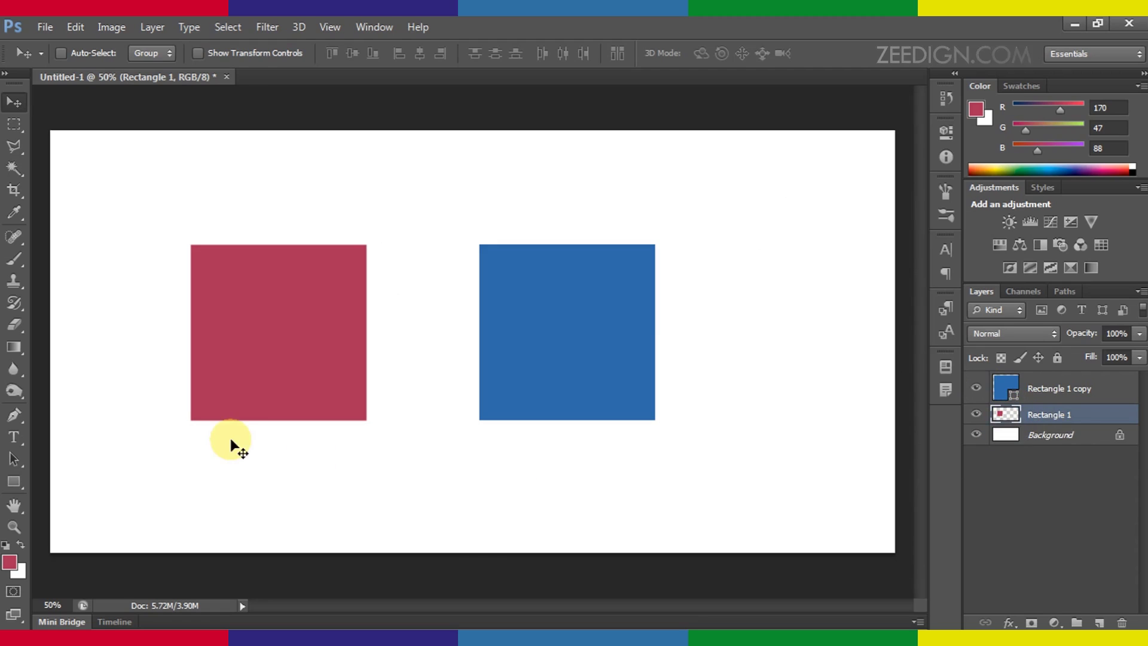
# Erase the red square's top-left corner with a soft diagonal Eraser stroke, then return to Move
pyautogui.click(14, 325)
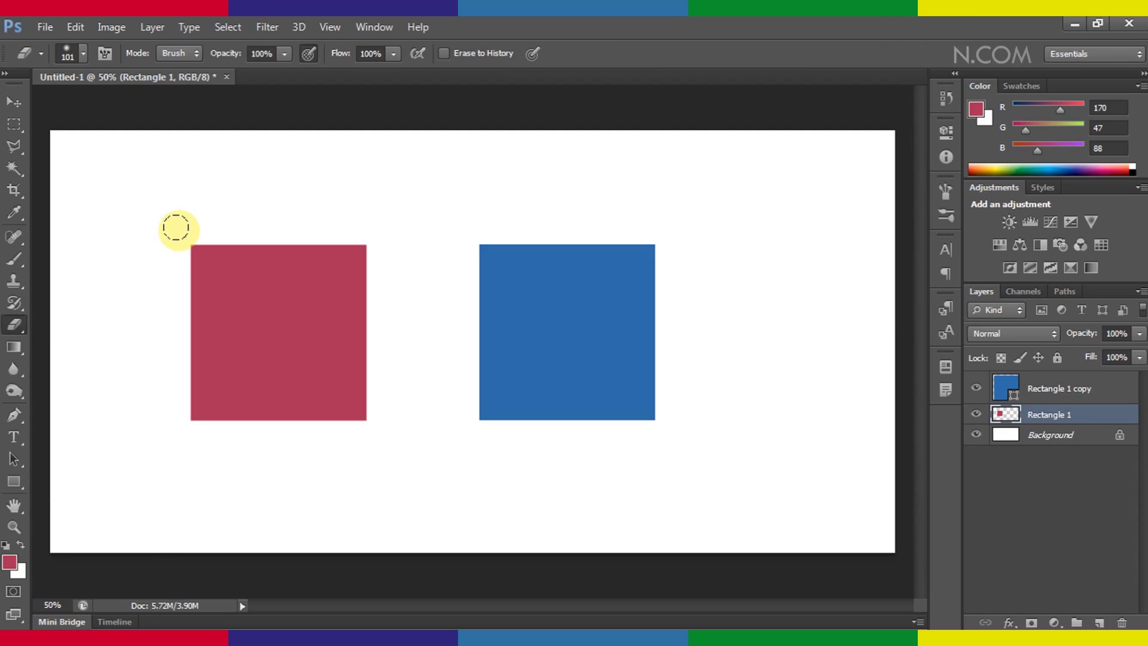
pyautogui.moveTo(179, 249)
pyautogui.mouseDown()
pyautogui.moveTo(210, 225)
pyautogui.moveTo(174, 275)
pyautogui.moveTo(215, 230)
pyautogui.moveTo(213, 254)
pyautogui.moveTo(174, 297)
pyautogui.moveTo(271, 225)
pyautogui.moveTo(228, 251)
pyautogui.moveTo(161, 325)
pyautogui.moveTo(297, 228)
pyautogui.moveTo(244, 284)
pyautogui.mouseUp()
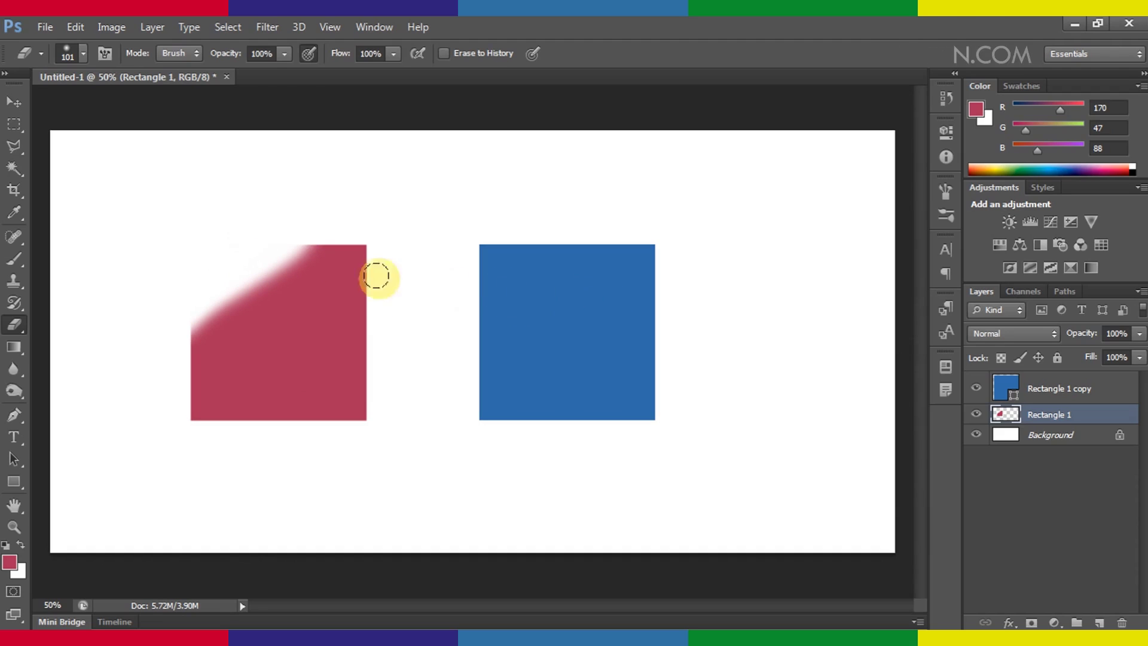
pyautogui.click(14, 104)
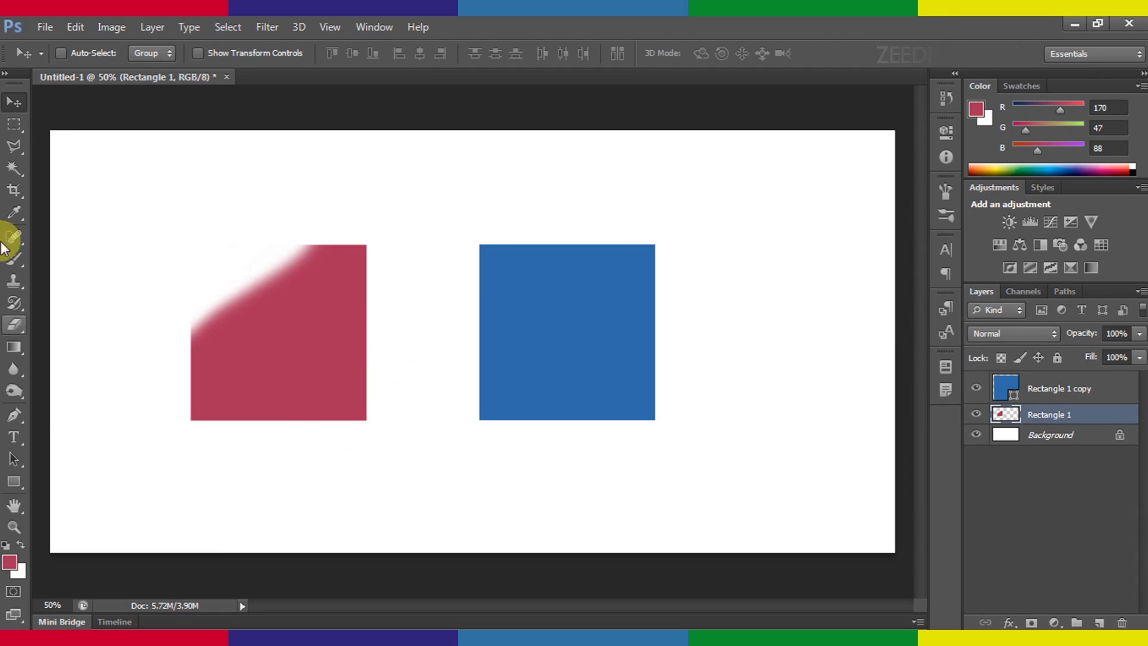
pyautogui.click(215, 411)
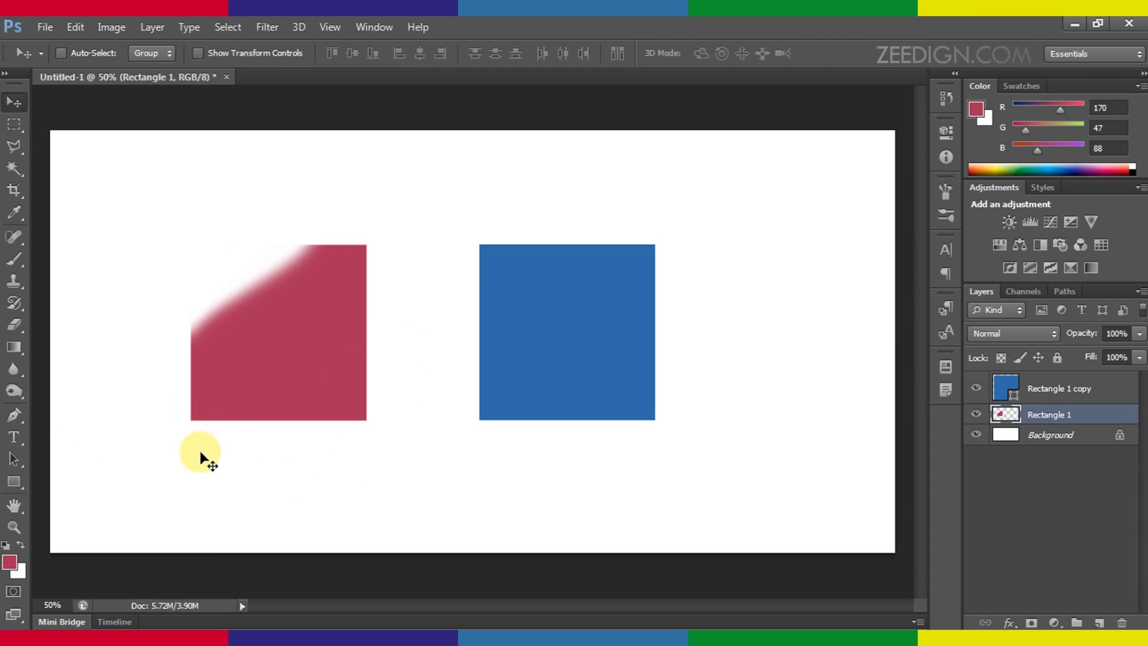